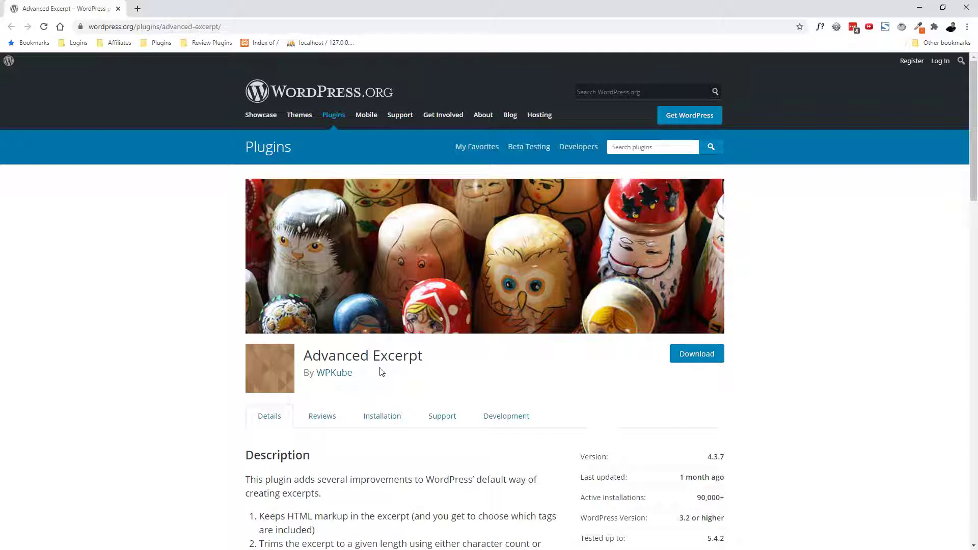
- Switch from the Advanced Excerpt plugin page to the local WP4 site's front page
{"action": "left_click", "coordinate": [382, 360]}
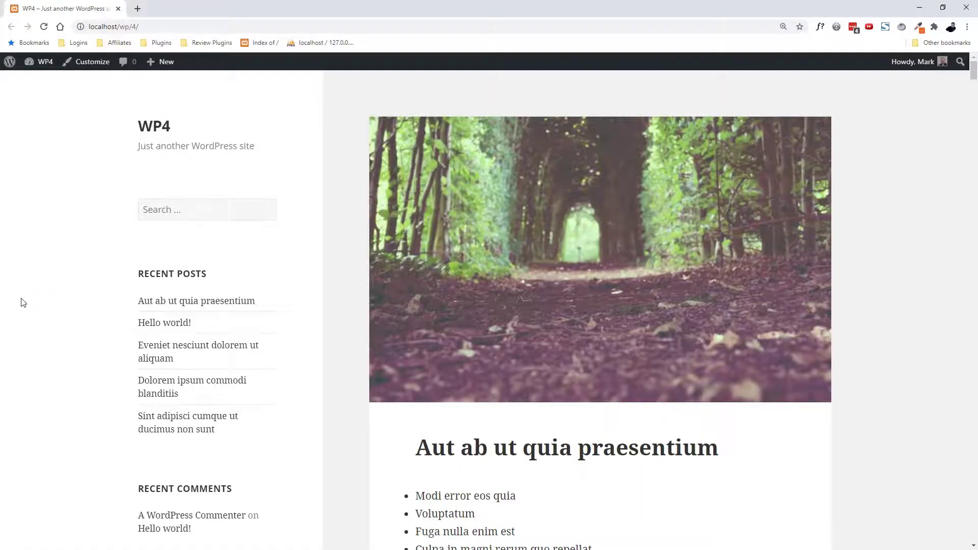
{"action": "left_click", "coordinate": [129, 302]}
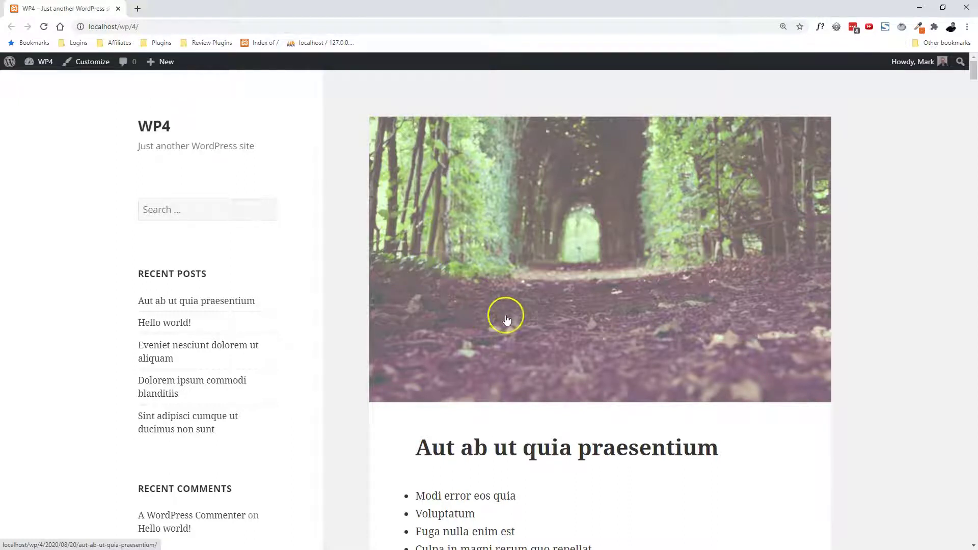
{"action": "scroll", "coordinate": [551, 306], "scroll_direction": "down", "scroll_amount": 5}
{"action": "scroll", "coordinate": [558, 305], "scroll_direction": "down", "scroll_amount": 10}
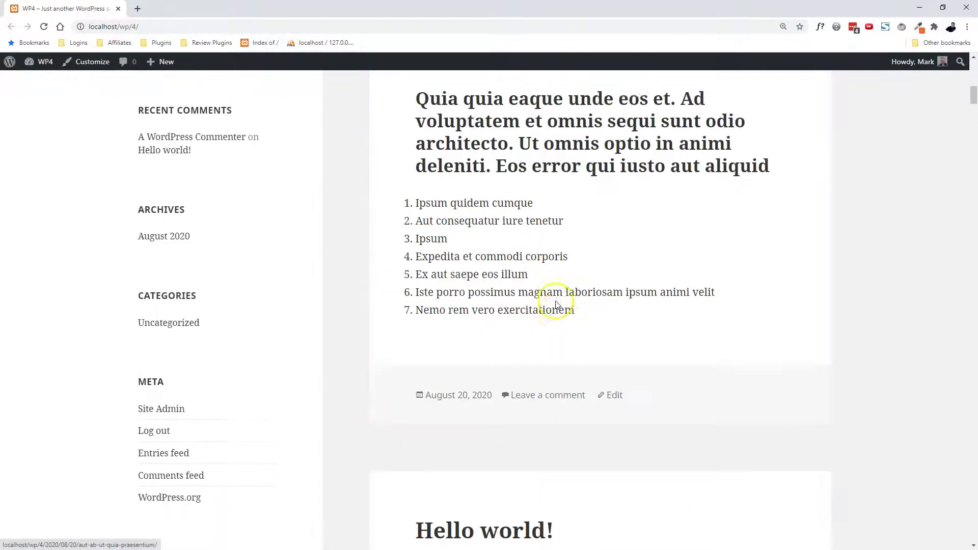
{"action": "scroll", "coordinate": [557, 304], "scroll_direction": "down", "scroll_amount": 3}
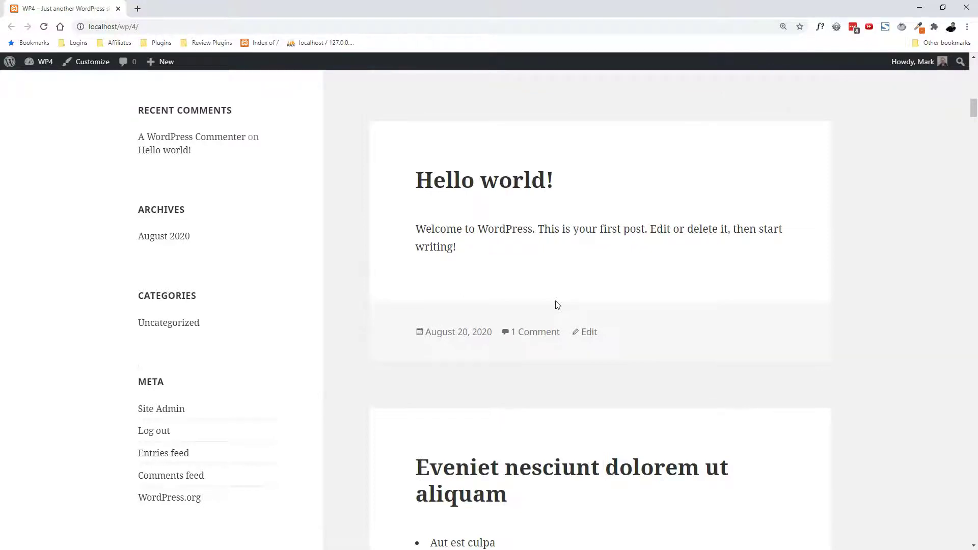
{"action": "scroll", "coordinate": [558, 305], "scroll_direction": "down", "scroll_amount": 10}
{"action": "scroll", "coordinate": [557, 301], "scroll_direction": "down", "scroll_amount": 4}
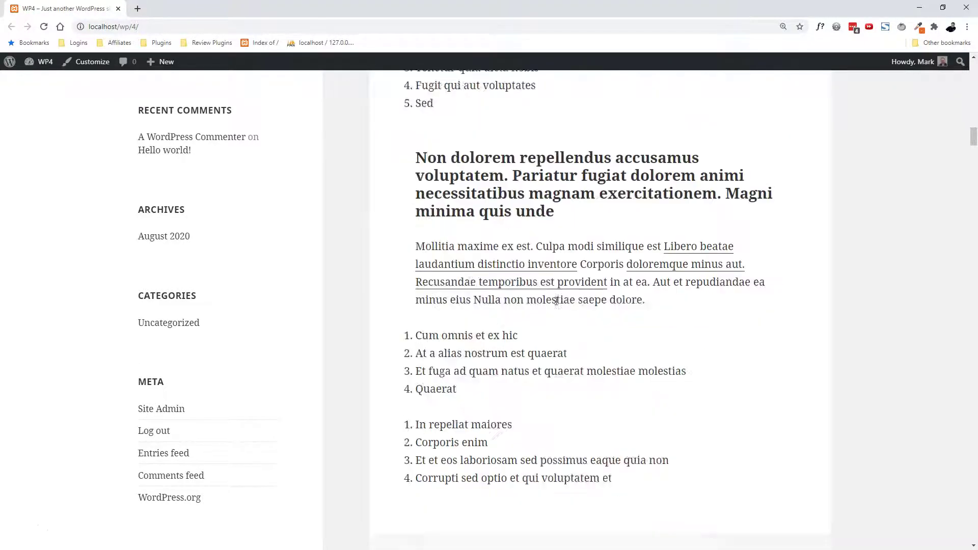
{"action": "scroll", "coordinate": [558, 302], "scroll_direction": "down", "scroll_amount": 1}
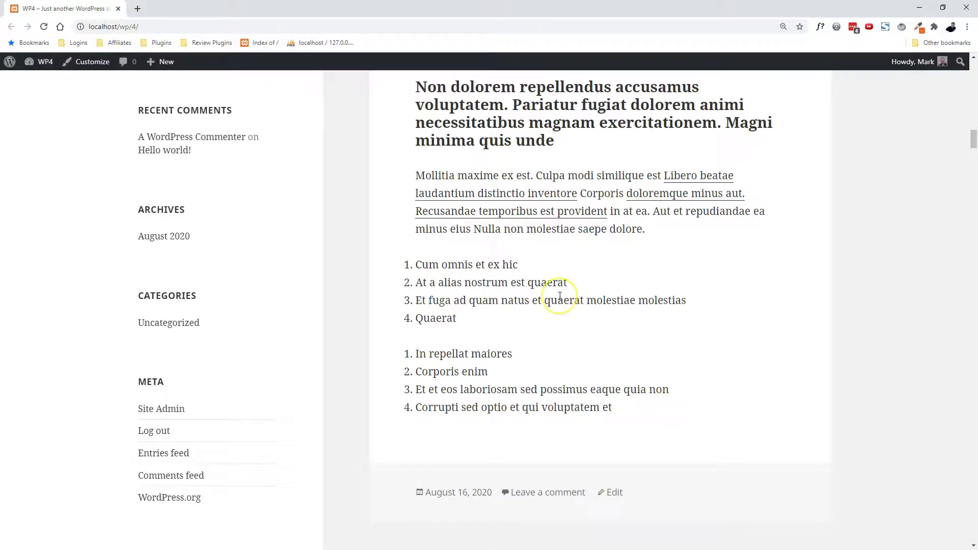
{"action": "scroll", "coordinate": [556, 300], "scroll_direction": "down", "scroll_amount": 15}
{"action": "scroll", "coordinate": [564, 301], "scroll_direction": "down", "scroll_amount": 6}
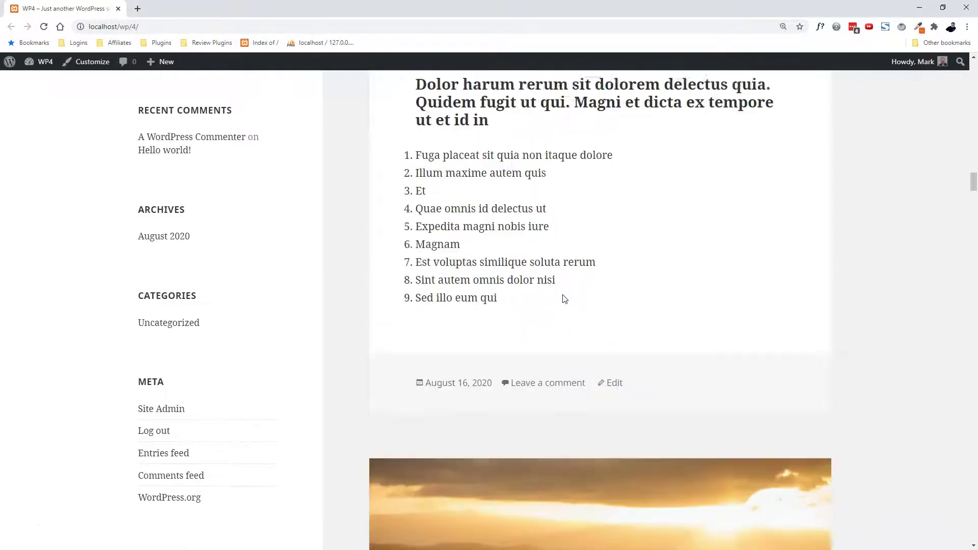
{"action": "scroll", "coordinate": [565, 301], "scroll_direction": "down", "scroll_amount": 12}
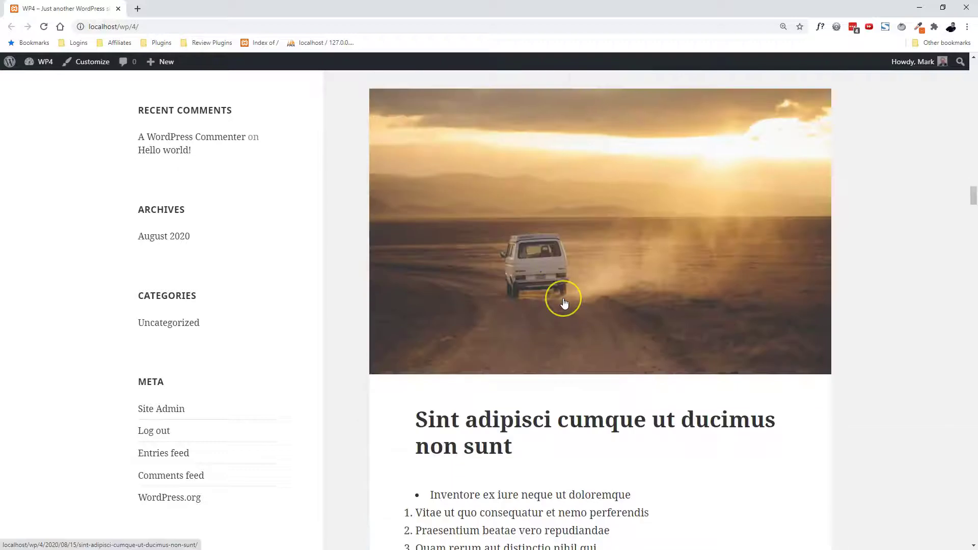
{"action": "scroll", "coordinate": [566, 305], "scroll_direction": "down", "scroll_amount": 17}
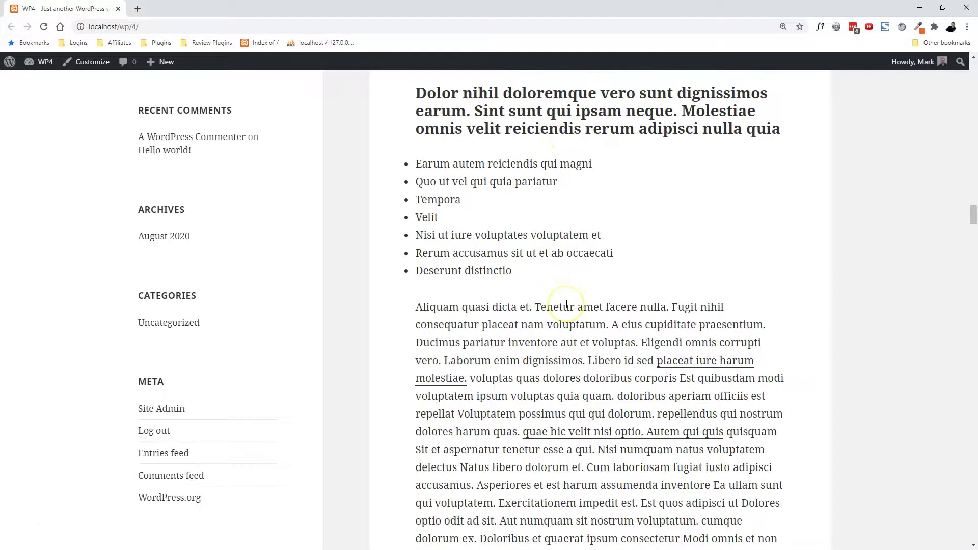
{"action": "scroll", "coordinate": [661, 299], "scroll_direction": "down", "scroll_amount": 4}
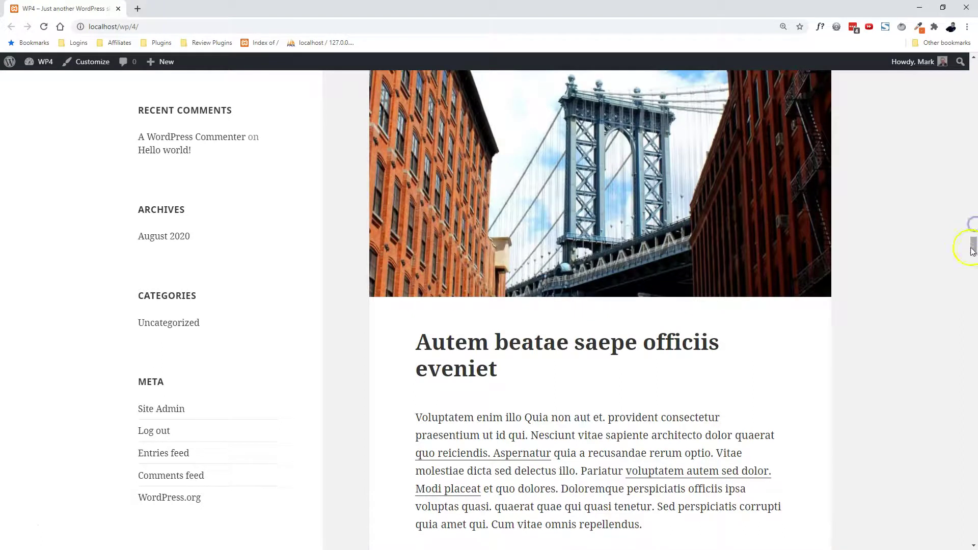
{"action": "left_click_drag", "start_coordinate": [974, 240], "coordinate": [968, 66]}
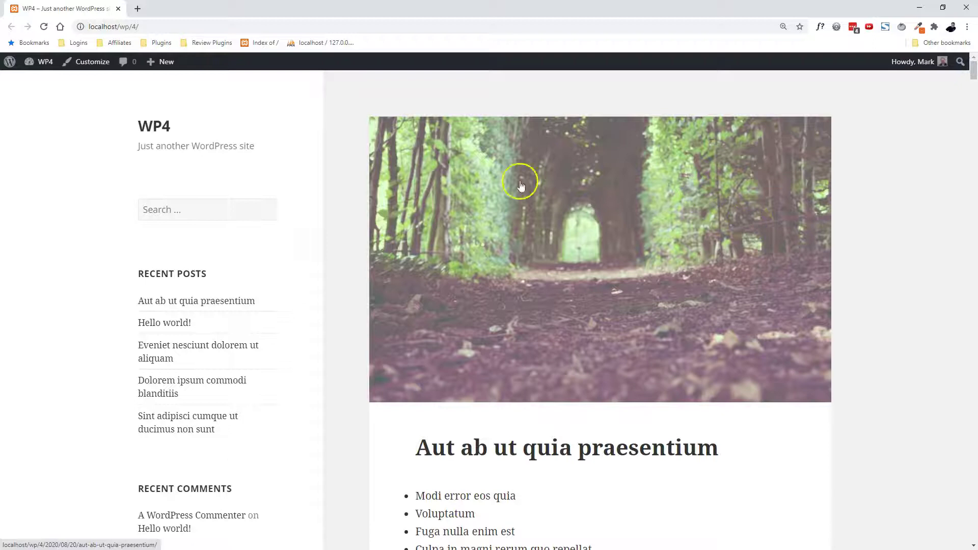
- Open the WP4 dashboard in a new tab and go to Plugins > Add New
{"action": "left_click", "coordinate": [39, 58]}
{"action": "right_click", "coordinate": [39, 58]}
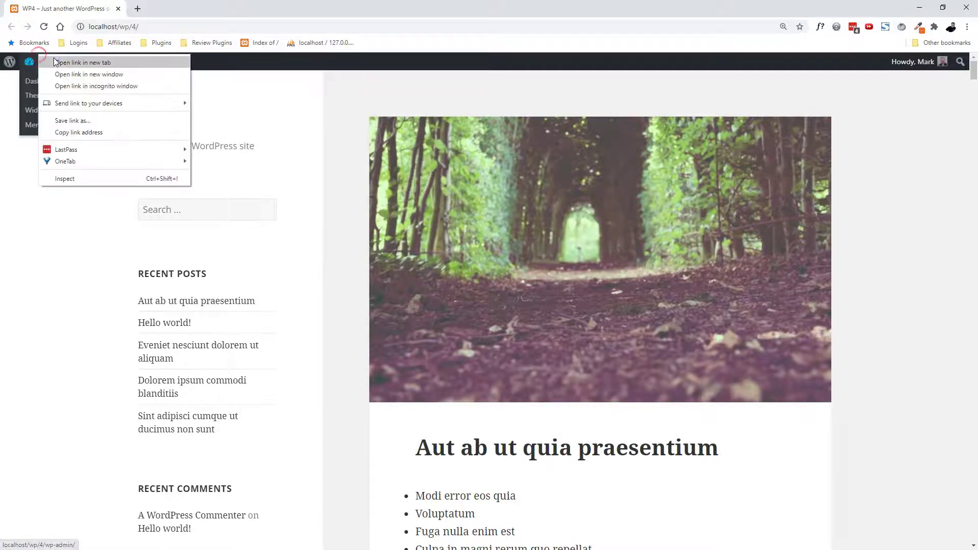
{"action": "left_click", "coordinate": [66, 65]}
{"action": "key", "text": "ctrl+Tab"}
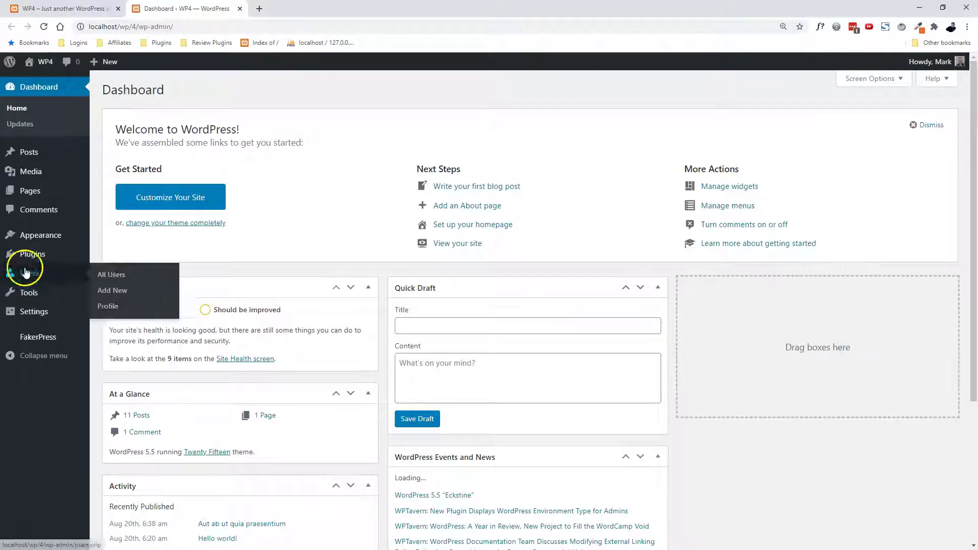
{"action": "left_click", "coordinate": [28, 255]}
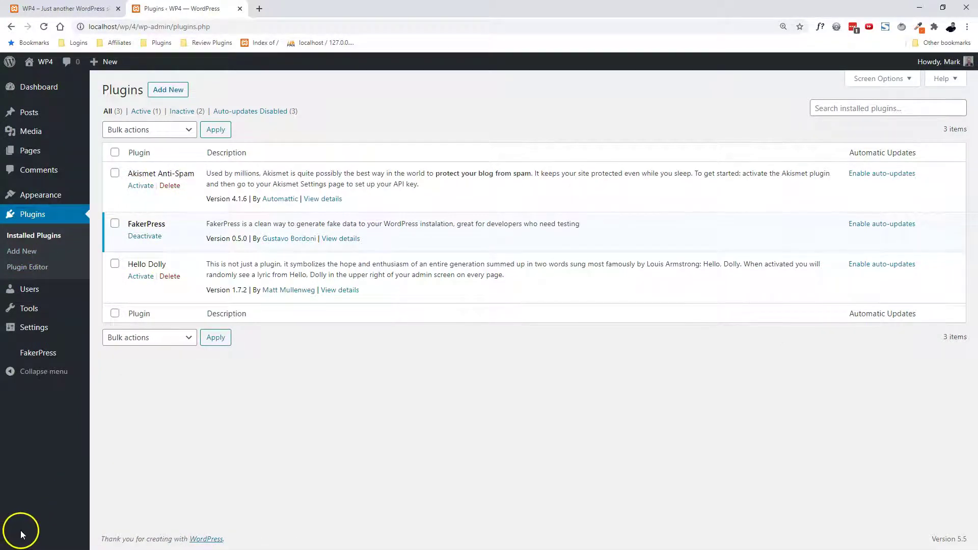
{"action": "left_click", "coordinate": [21, 251]}
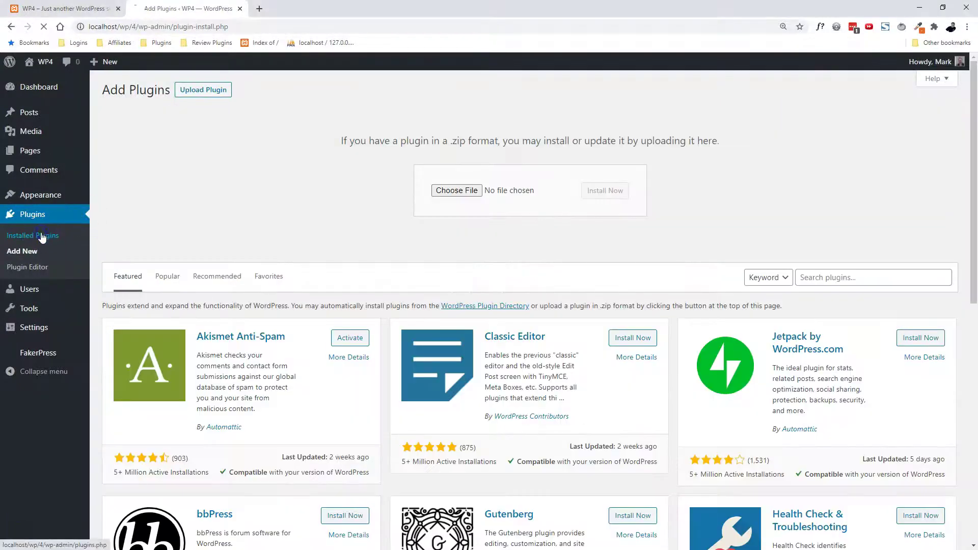
{"action": "left_click", "coordinate": [11, 236]}
{"action": "left_click", "coordinate": [36, 255]}
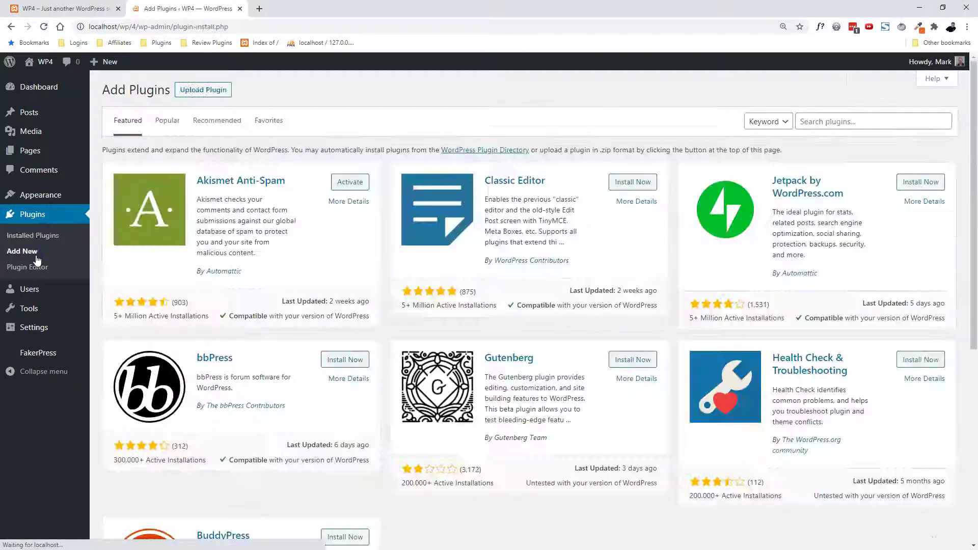
- Search for 'advanced excerpts', then install and activate the Advanced Excerpt plugin
{"action": "left_click", "coordinate": [867, 128]}
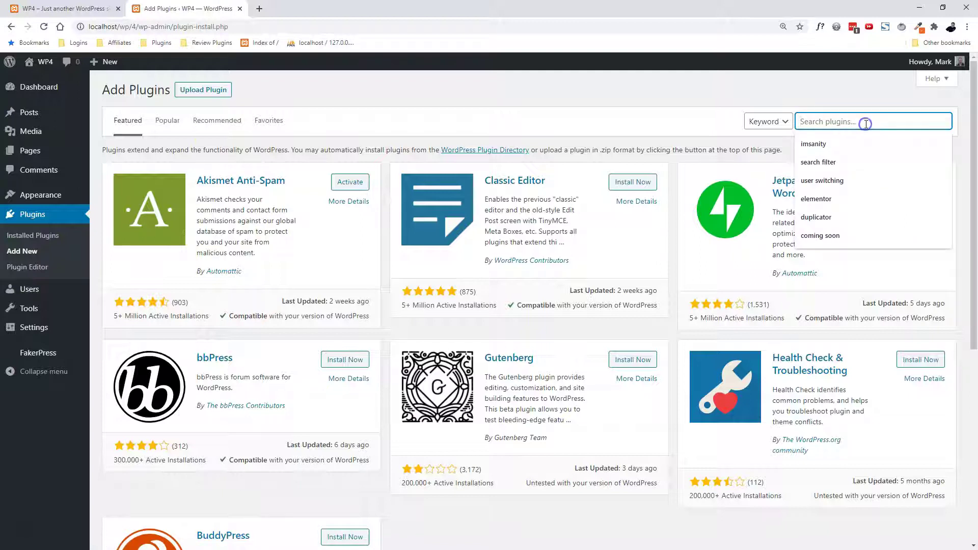
{"action": "type", "text": "advanced excerpts"}
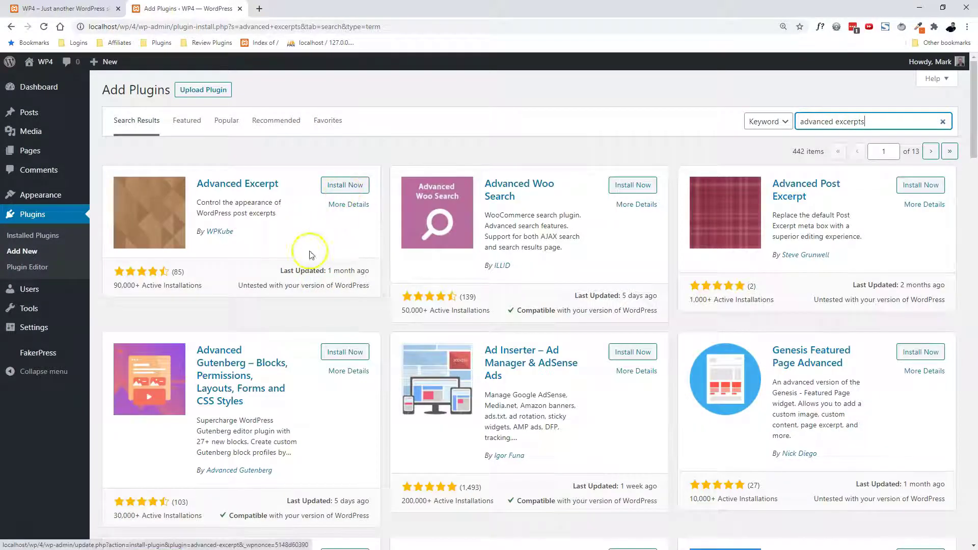
{"action": "left_click", "coordinate": [345, 186]}
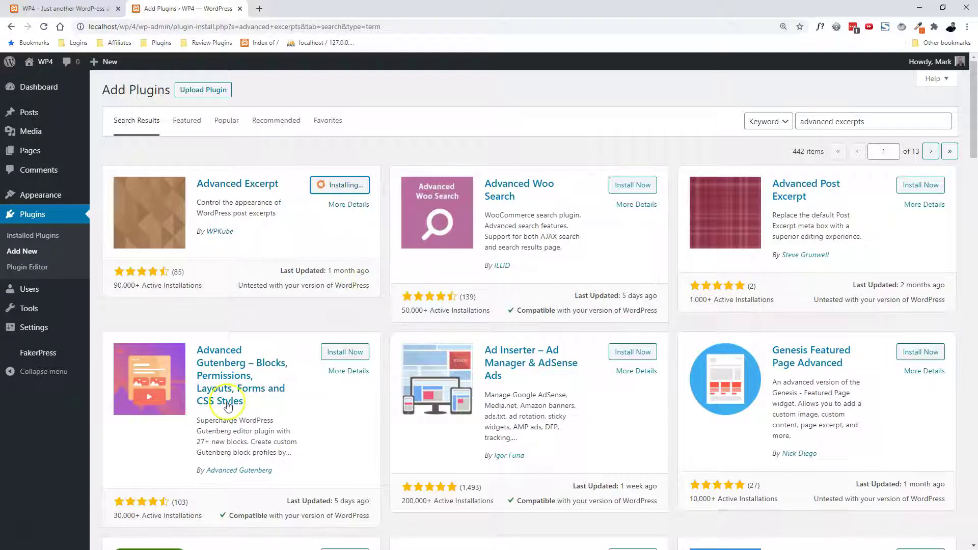
{"action": "left_click", "coordinate": [22, 535]}
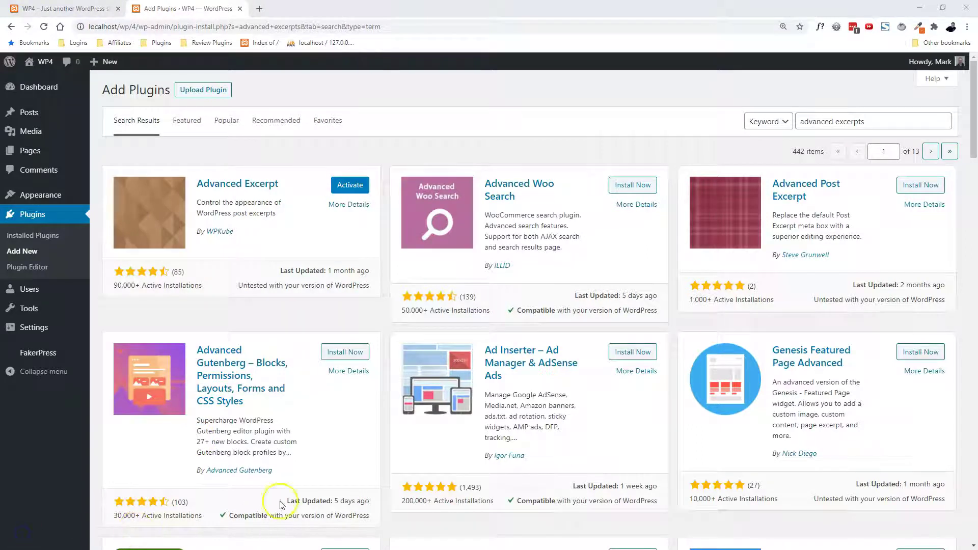
{"action": "left_click", "coordinate": [344, 190]}
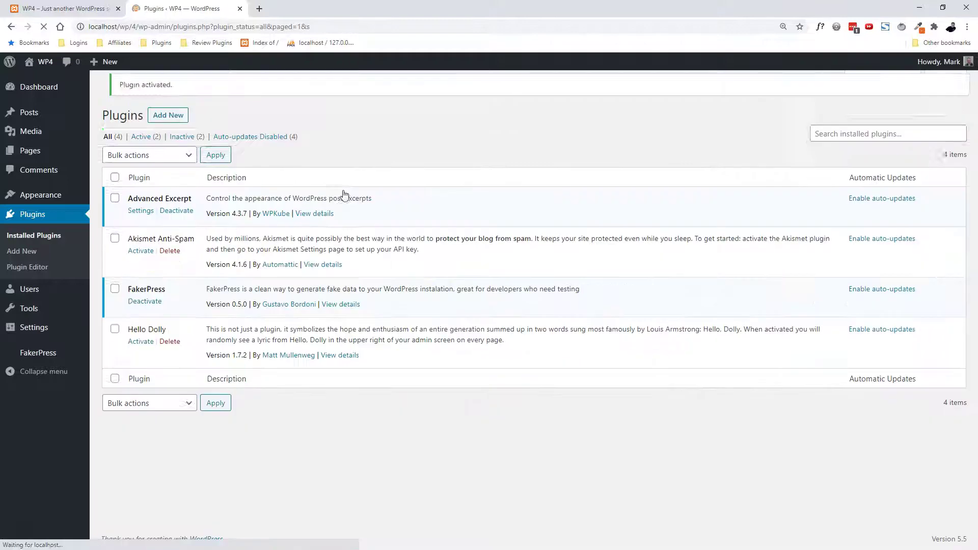
- Scroll through the posts on the blog's front page
{"action": "left_click", "coordinate": [61, 8]}
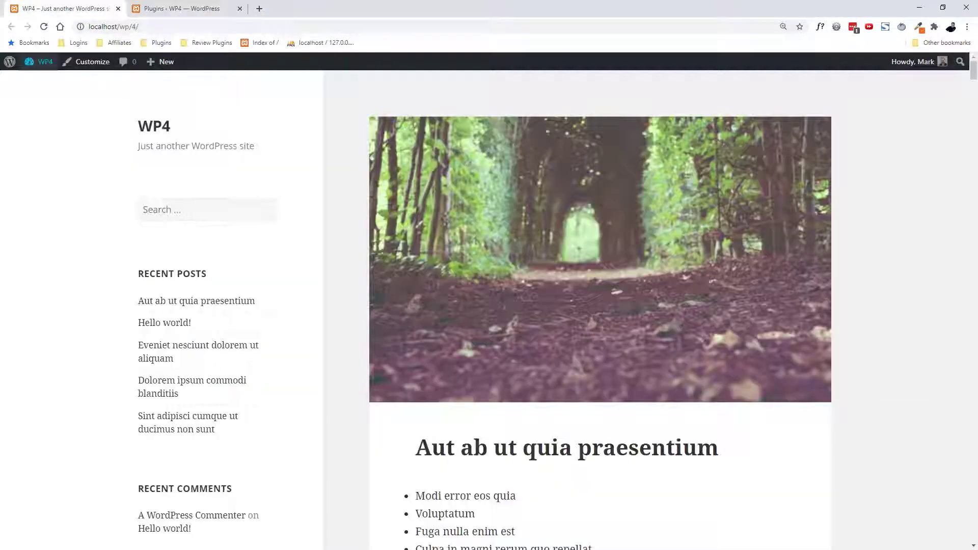
{"action": "scroll", "coordinate": [398, 250], "scroll_direction": "down", "scroll_amount": 10}
{"action": "scroll", "coordinate": [404, 247], "scroll_direction": "down", "scroll_amount": 20}
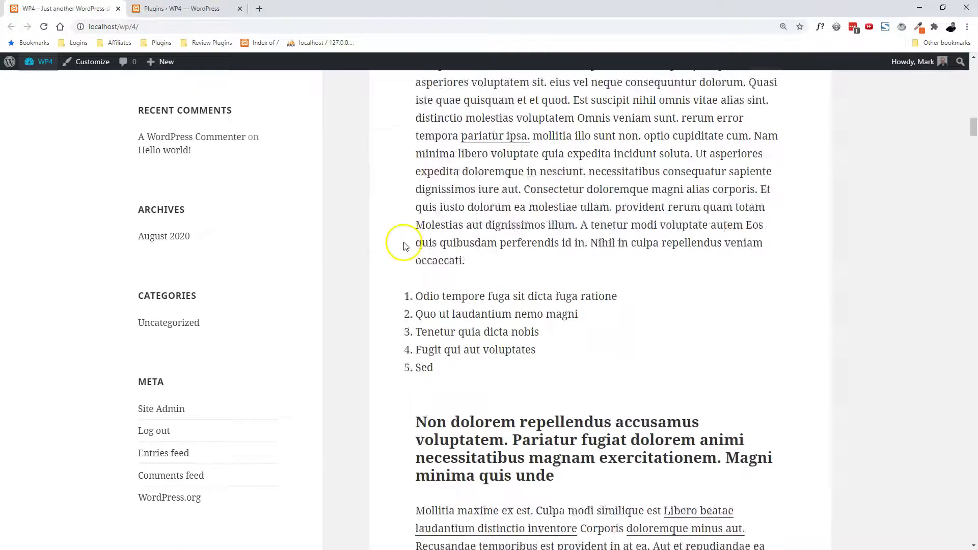
{"action": "scroll", "coordinate": [439, 255], "scroll_direction": "up", "scroll_amount": 7}
{"action": "scroll", "coordinate": [439, 254], "scroll_direction": "up", "scroll_amount": 6}
{"action": "scroll", "coordinate": [452, 286], "scroll_direction": "down", "scroll_amount": 3}
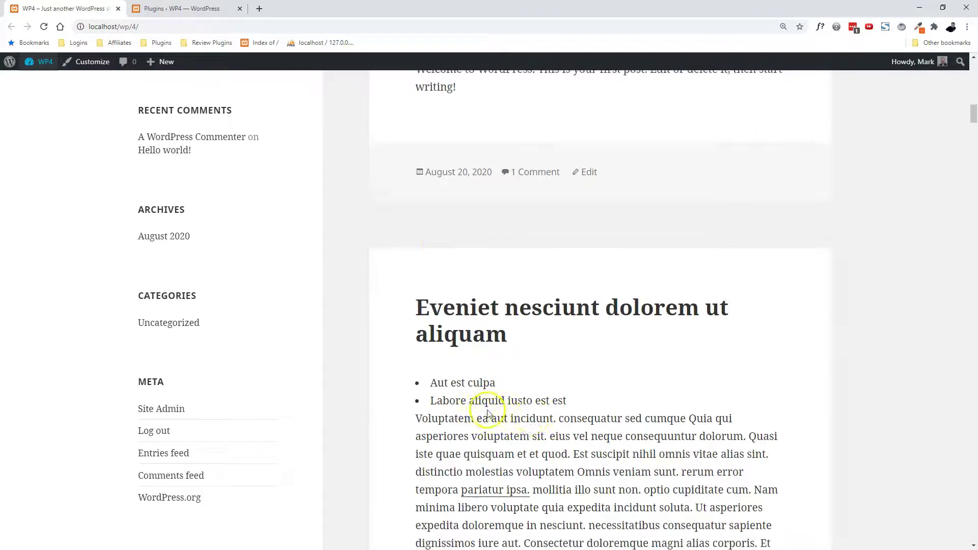
{"action": "scroll", "coordinate": [504, 275], "scroll_direction": "down", "scroll_amount": 3}
- Reload the front page to show posts as excerpts ending in '…', then return to Plugins
{"action": "key", "text": "F5"}
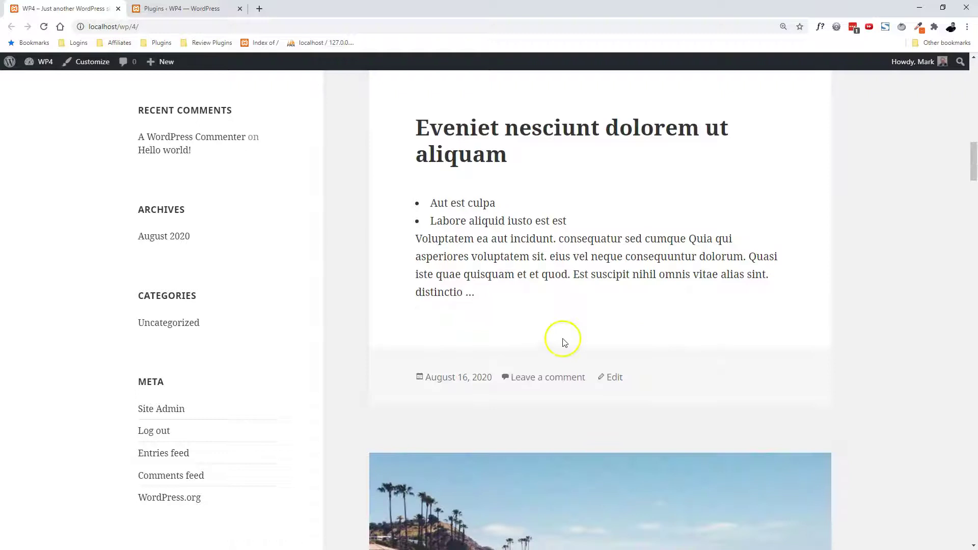
{"action": "scroll", "coordinate": [519, 354], "scroll_direction": "up", "scroll_amount": 1}
{"action": "scroll", "coordinate": [527, 359], "scroll_direction": "up", "scroll_amount": 3}
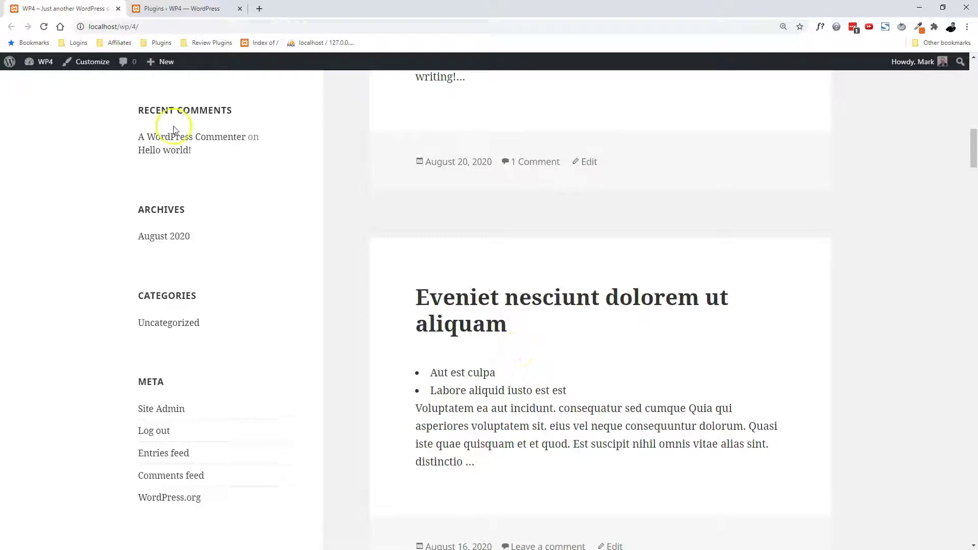
{"action": "key", "text": "ctrl+Tab"}
{"action": "mouse_move", "coordinate": [20, 326]}
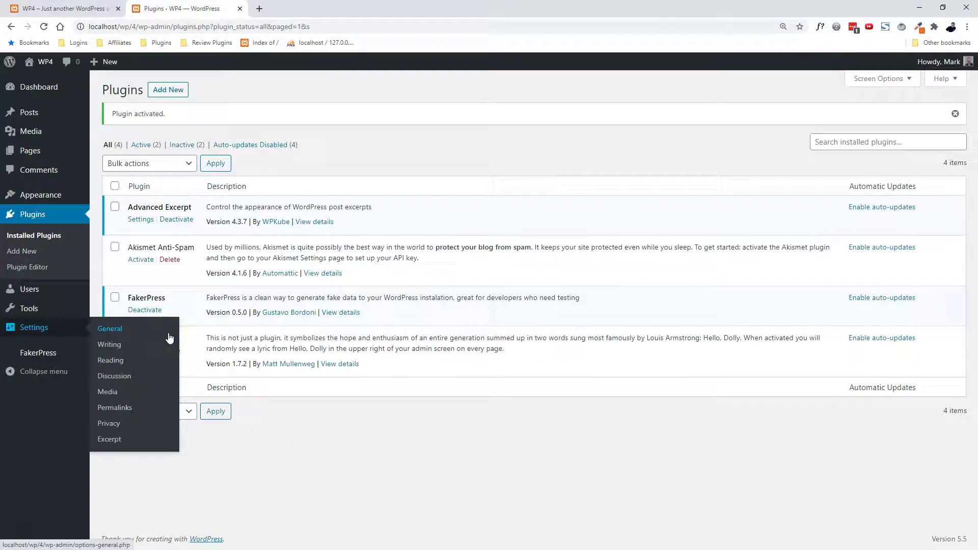
- In Settings > Excerpt, enable 'Add read more link to excerpt' and save the changes
{"action": "mouse_move", "coordinate": [37, 360]}
{"action": "left_click", "coordinate": [121, 446]}
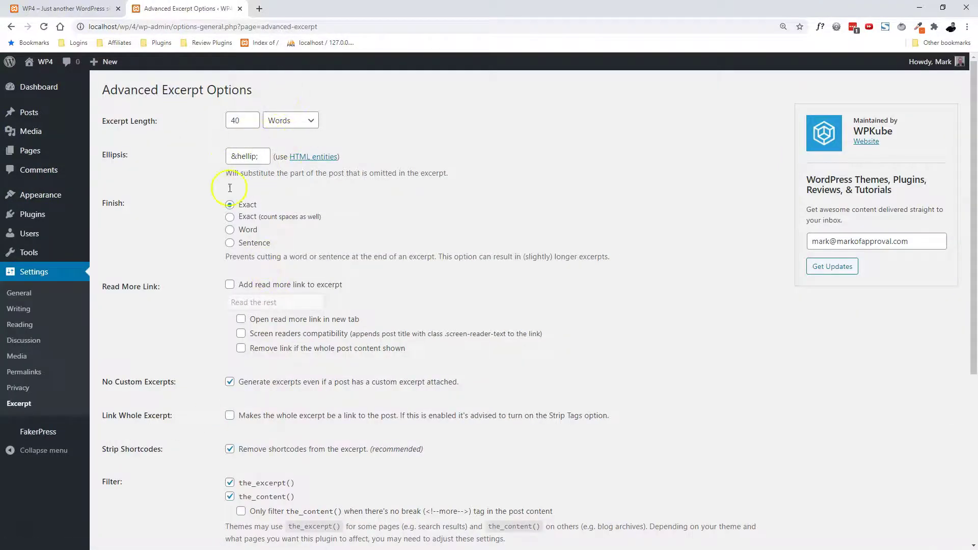
{"action": "left_click", "coordinate": [241, 283]}
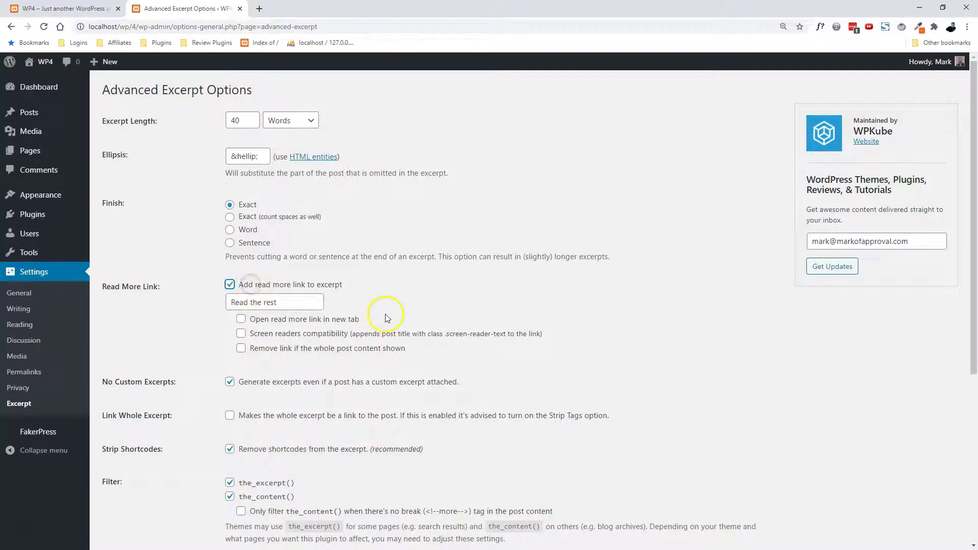
{"action": "left_click", "coordinate": [414, 288]}
{"action": "scroll", "coordinate": [428, 283], "scroll_direction": "down", "scroll_amount": 5}
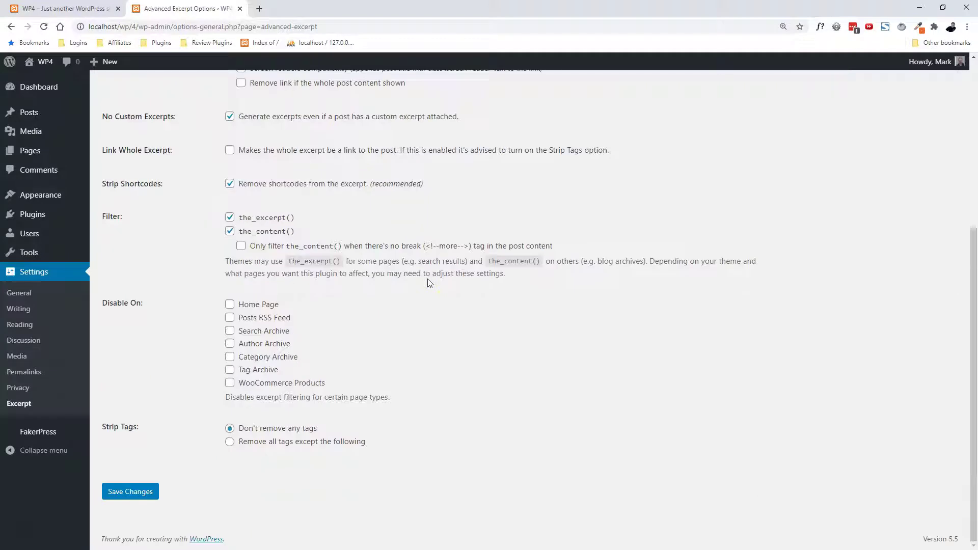
{"action": "left_click", "coordinate": [131, 492]}
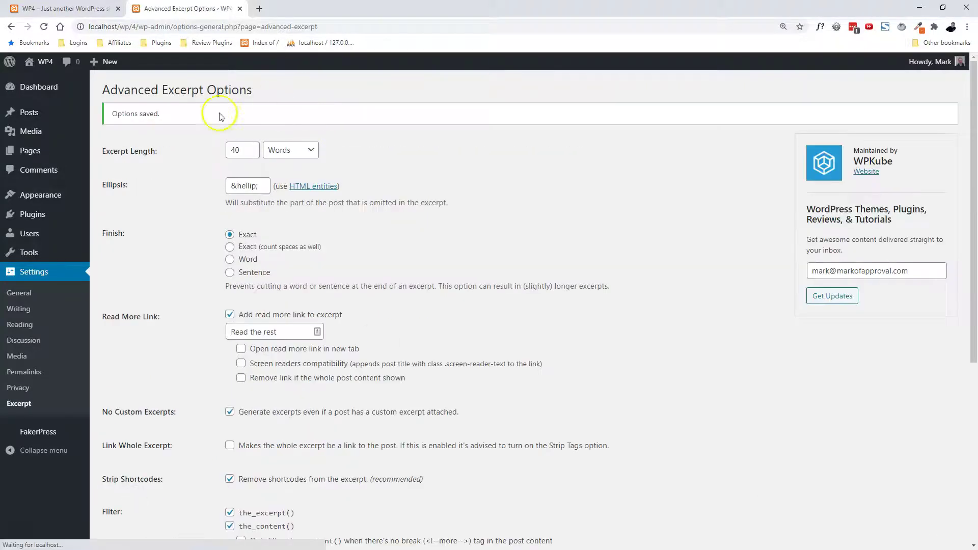
- Reload the front page to check the 'Read the rest' links, then return to Advanced Excerpt Options
{"action": "key", "text": "ctrl+1"}
{"action": "key", "text": "F5"}
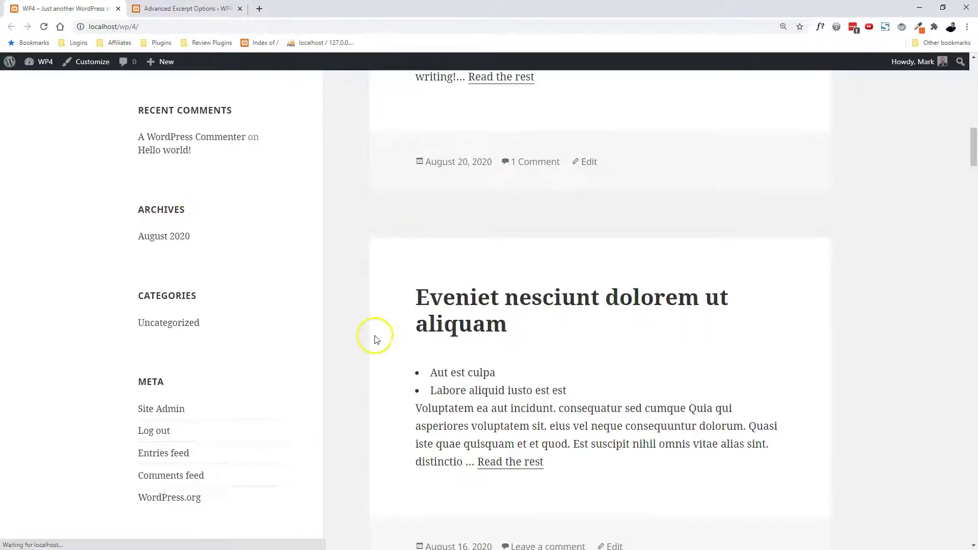
{"action": "scroll", "coordinate": [506, 449], "scroll_direction": "up", "scroll_amount": 3}
{"action": "scroll", "coordinate": [507, 448], "scroll_direction": "down", "scroll_amount": 3}
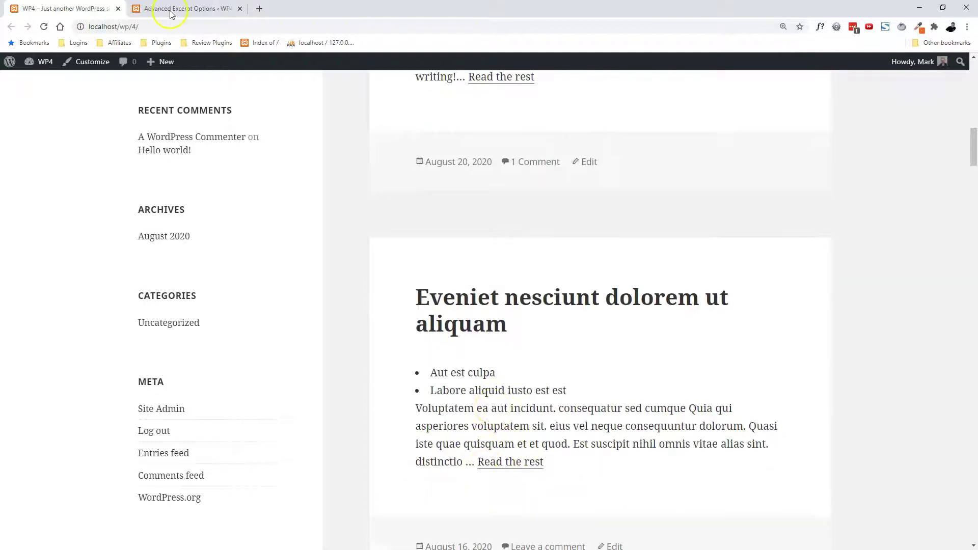
{"action": "left_click", "coordinate": [181, 6]}
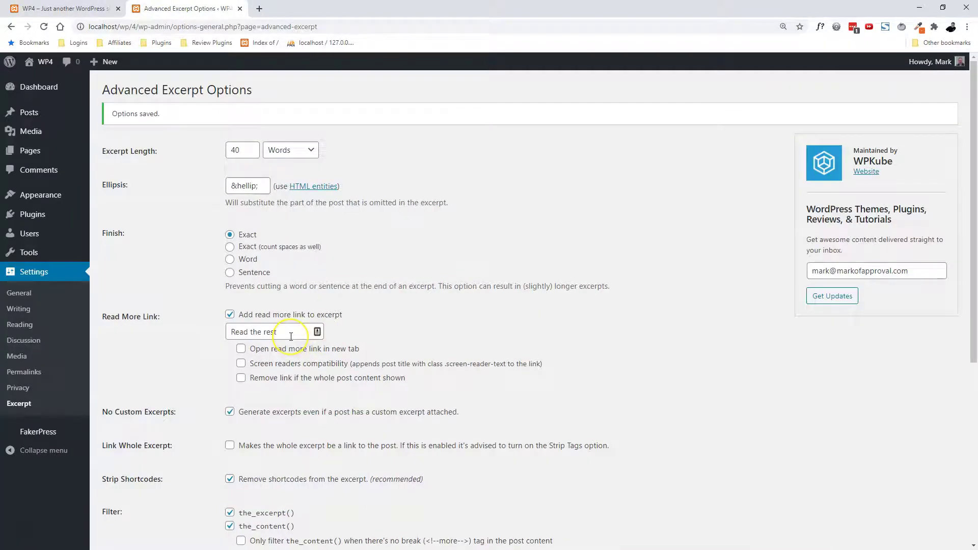